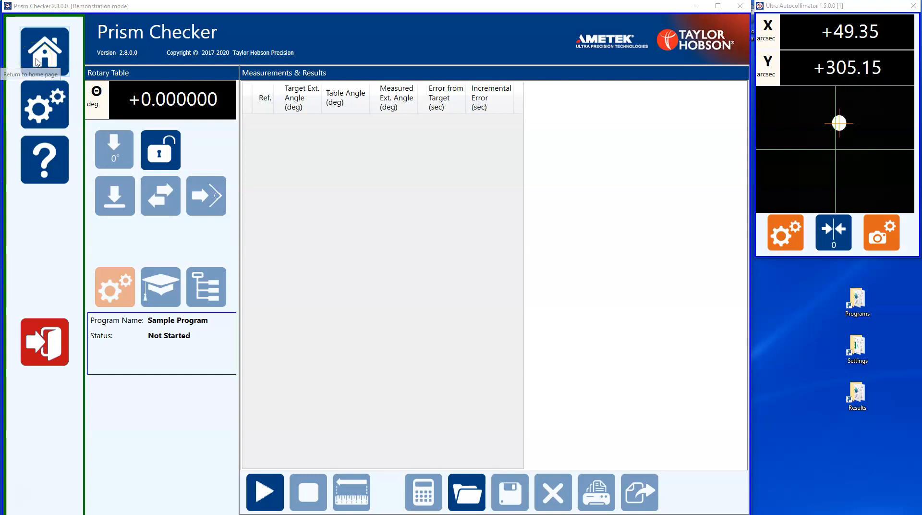
- Review the general settings for language, results file location, operation options and user mode without changing them
left_click(44, 50)
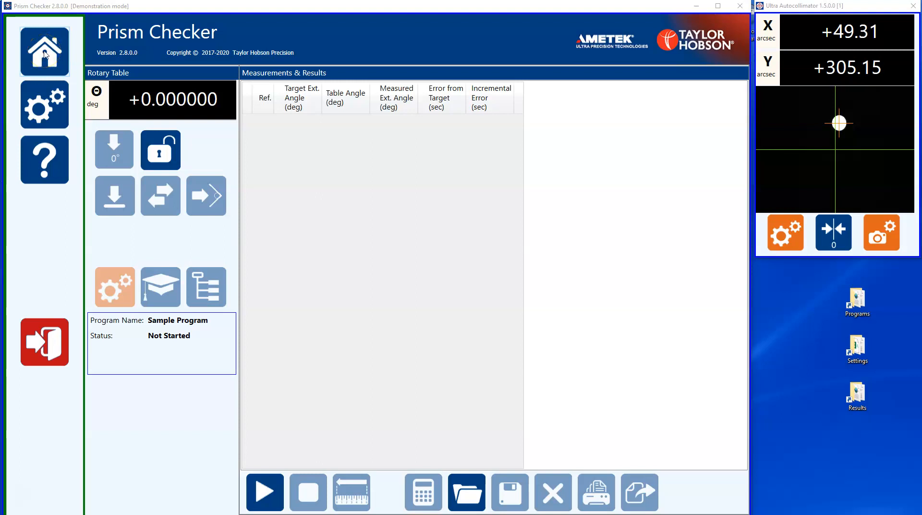
left_click(42, 112)
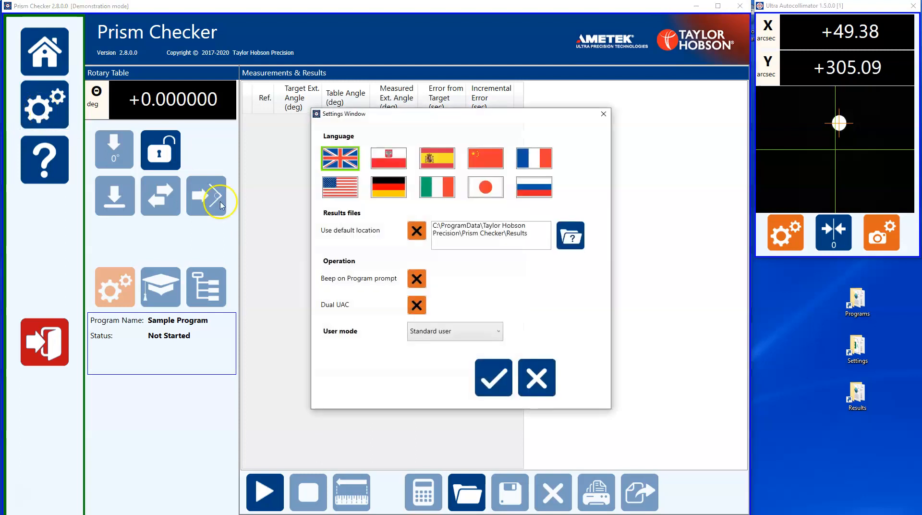
left_click(604, 113)
- Open the Prism Checker help manual in an enlarged window and browse its opening pages
left_click(43, 160)
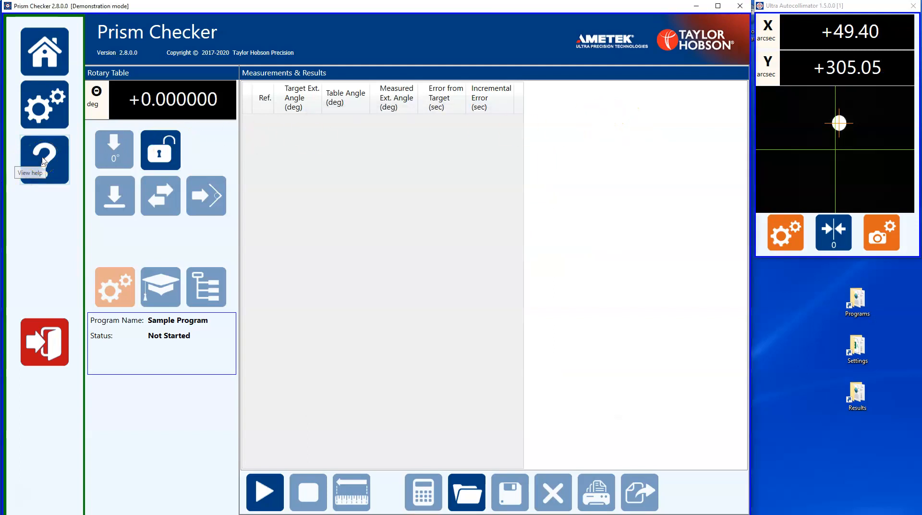
left_click(501, 130)
left_click_drag(501, 130, 494, 69)
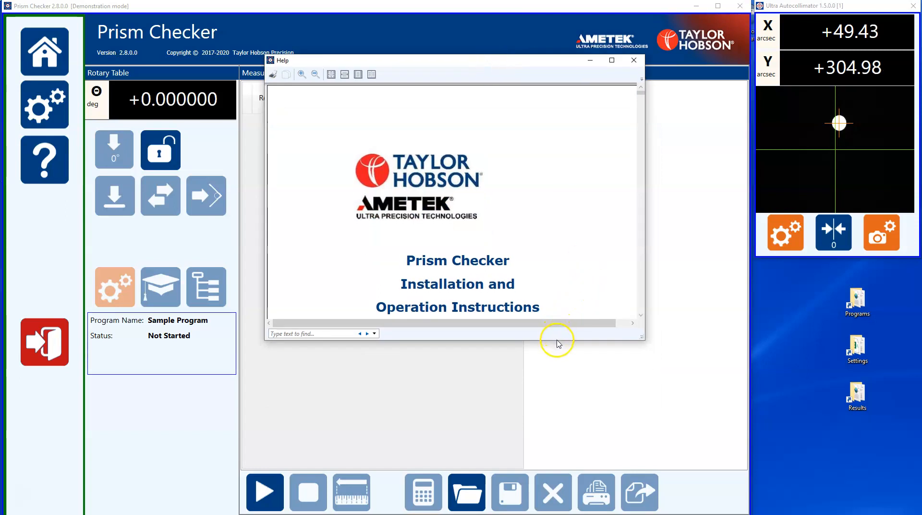
left_click_drag(557, 339, 565, 469)
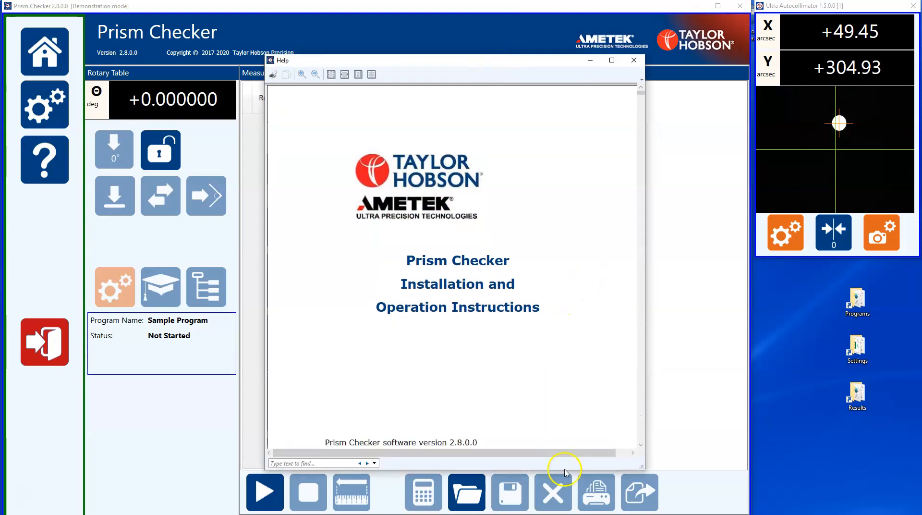
left_click(642, 129)
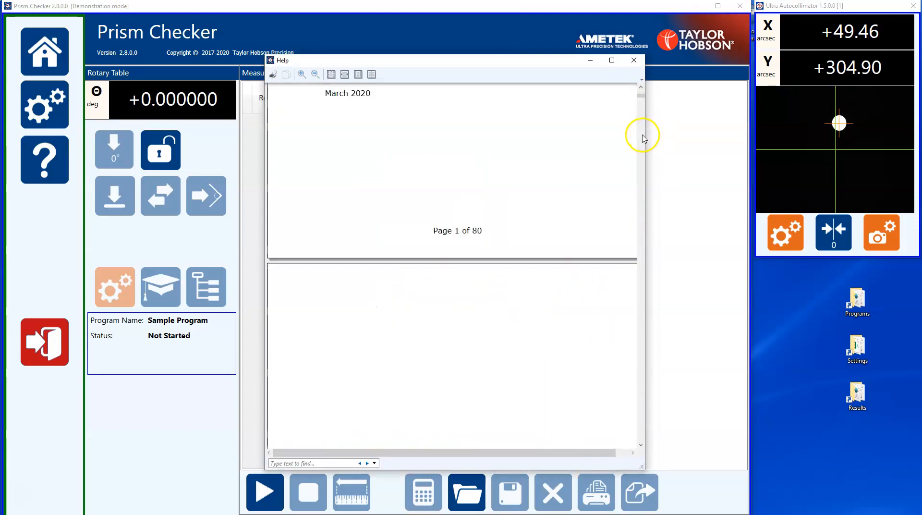
left_click(642, 174)
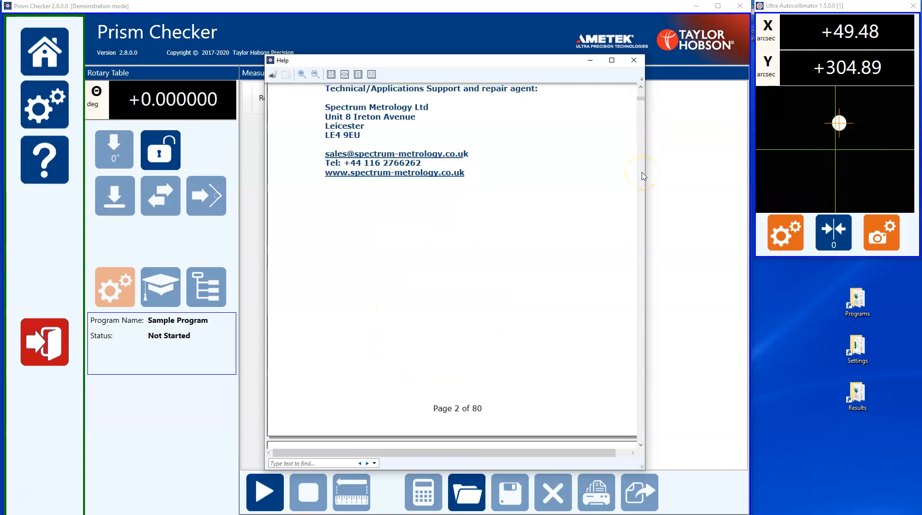
- Search the help manual for "polygon" and step through several matches, closing the manual when done
left_click(314, 463)
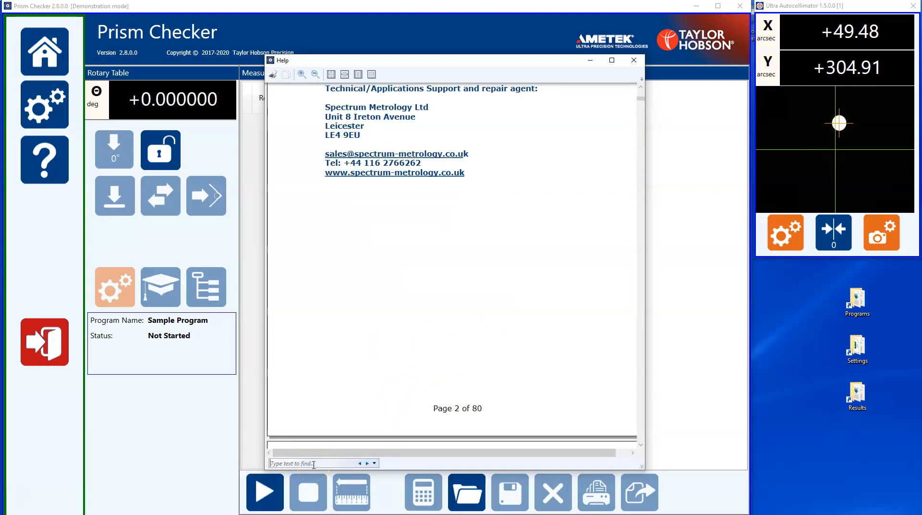
type("polygon")
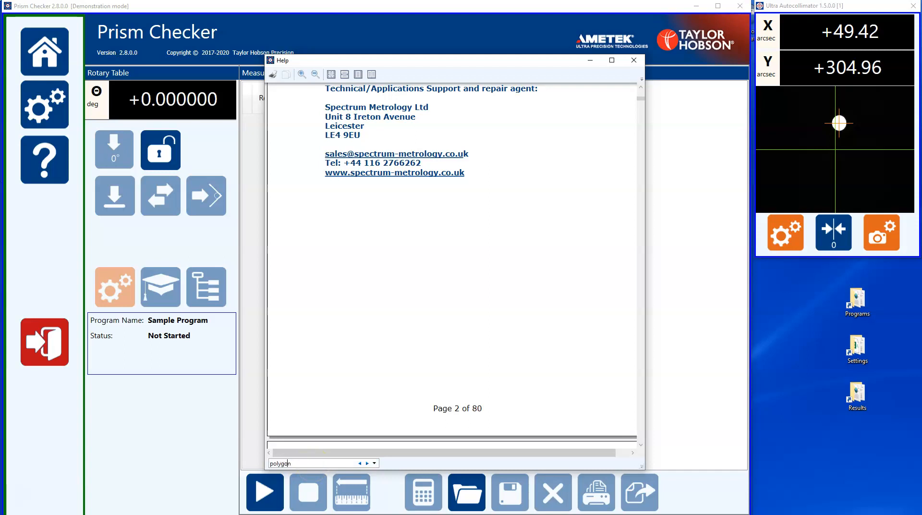
key("Return")
left_click(330, 462)
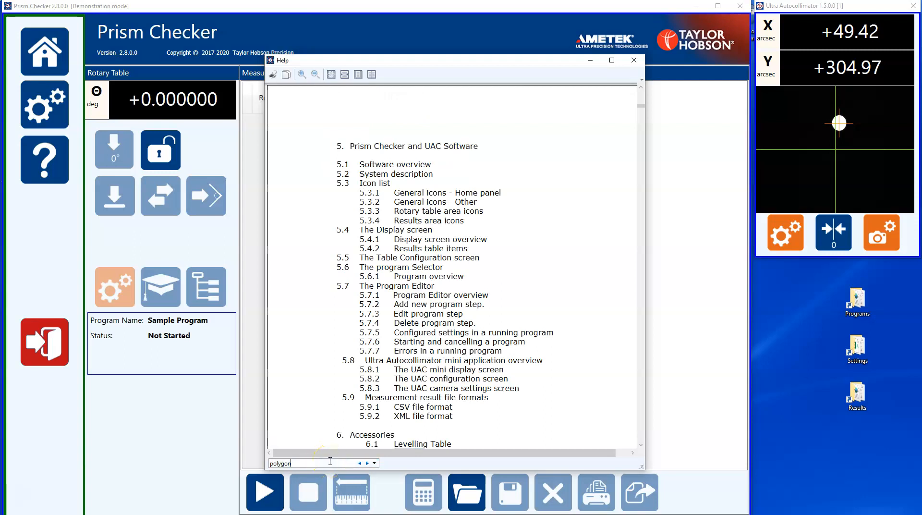
key("Return")
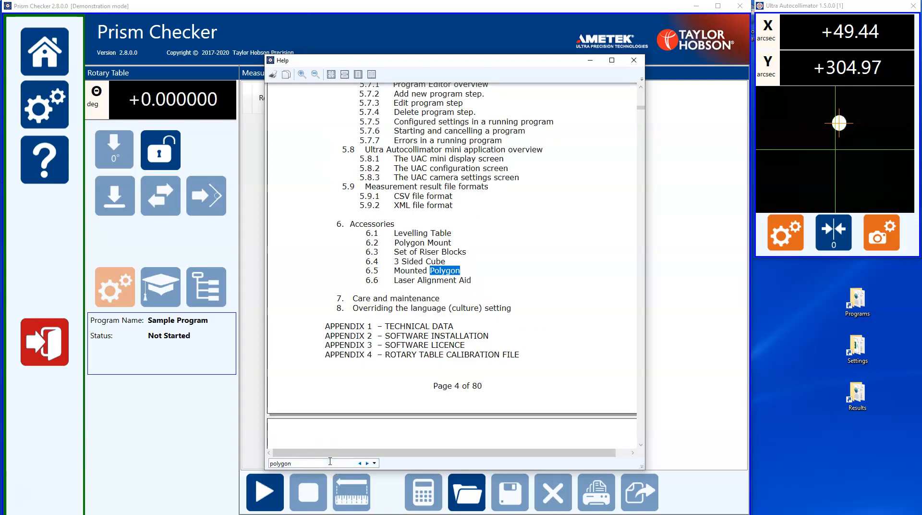
key("Return")
key("Return")
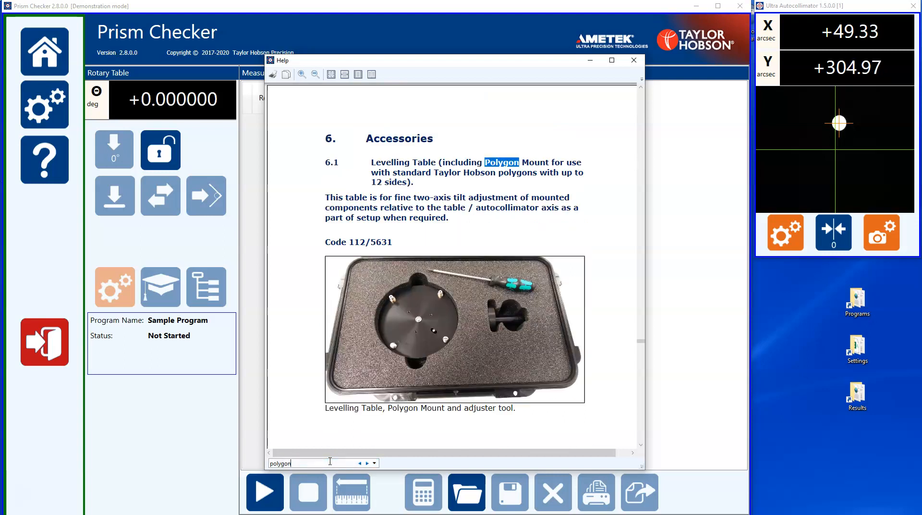
key("Return")
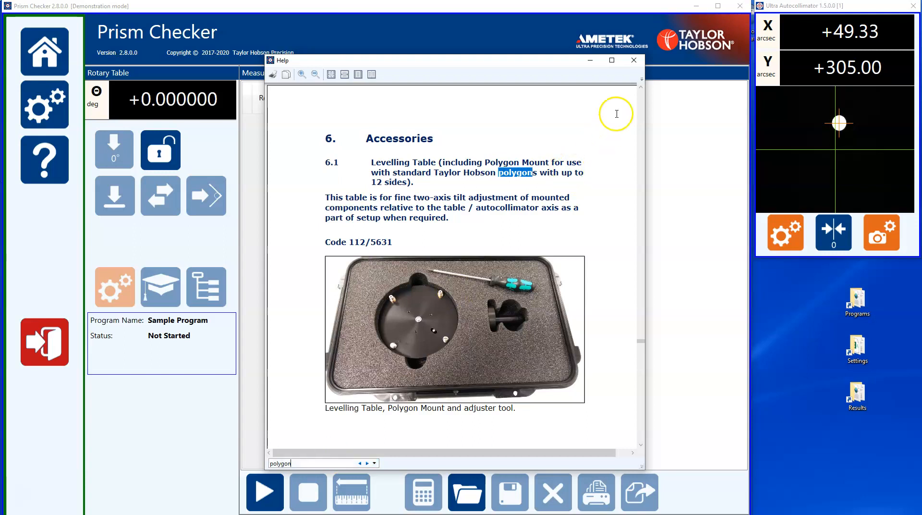
left_click(635, 63)
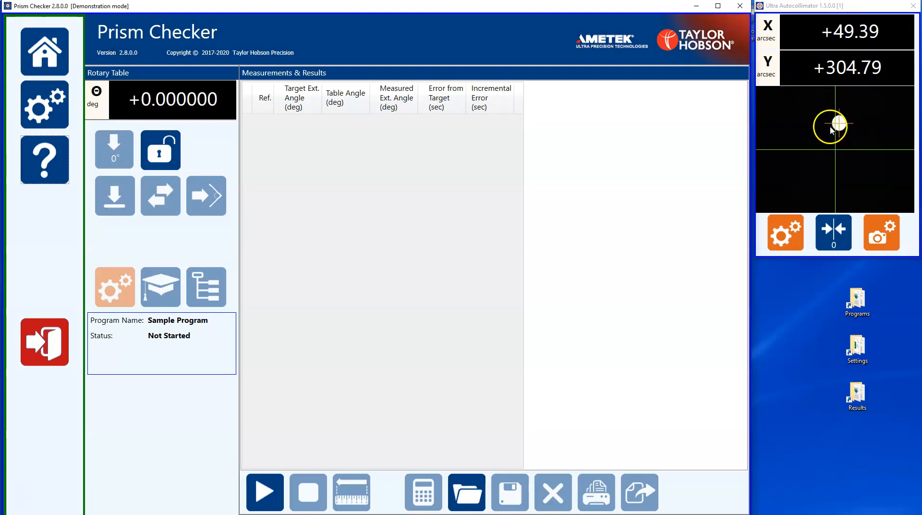
- Zero the autocollimator's X and Y readings at the current spot position and cancel that zero again
left_click(836, 236)
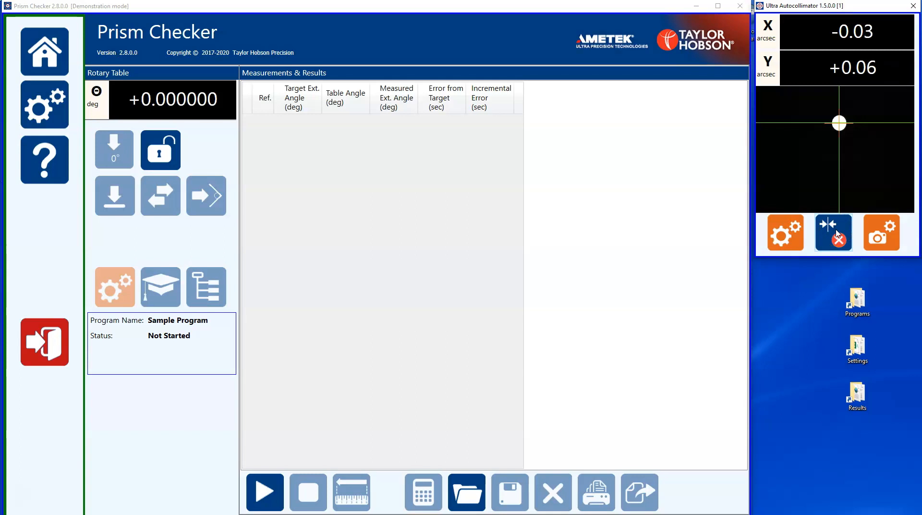
left_click(835, 232)
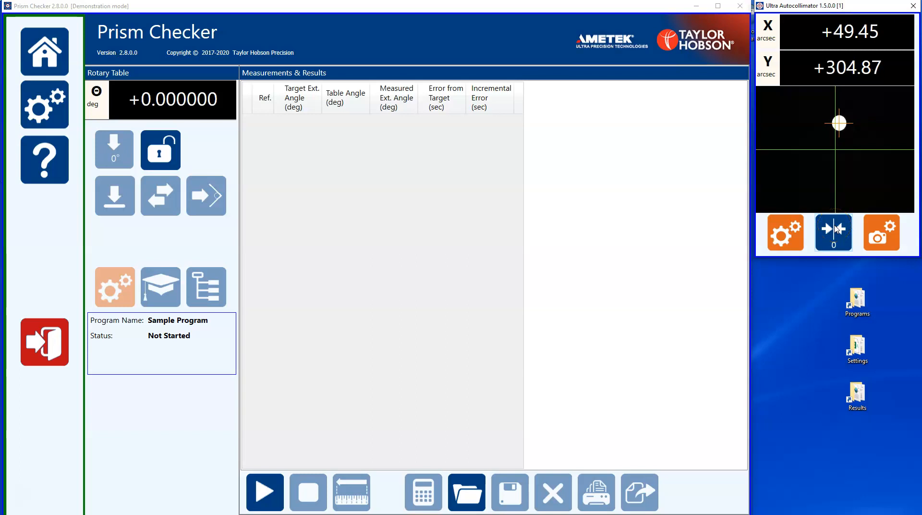
- In the autocollimator configuration, switch averaging off and back on, and set the averaging number to 10
left_click(790, 233)
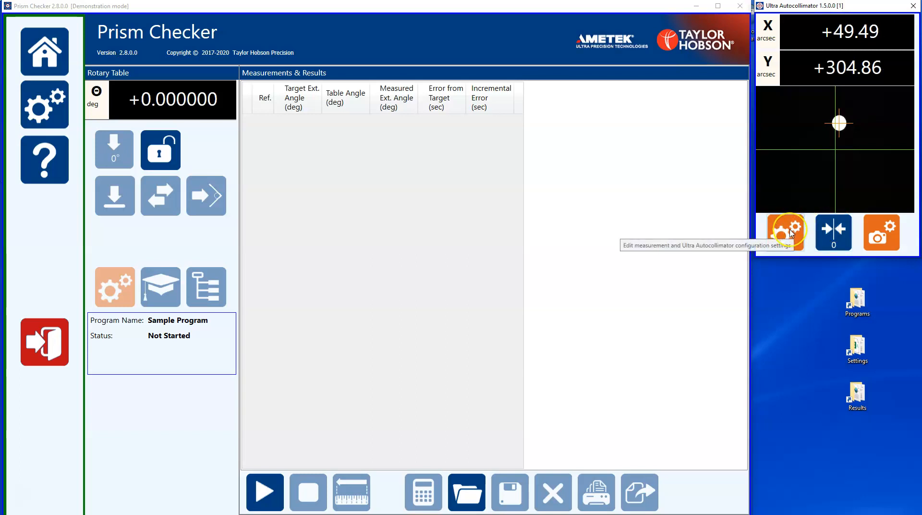
left_click(791, 234)
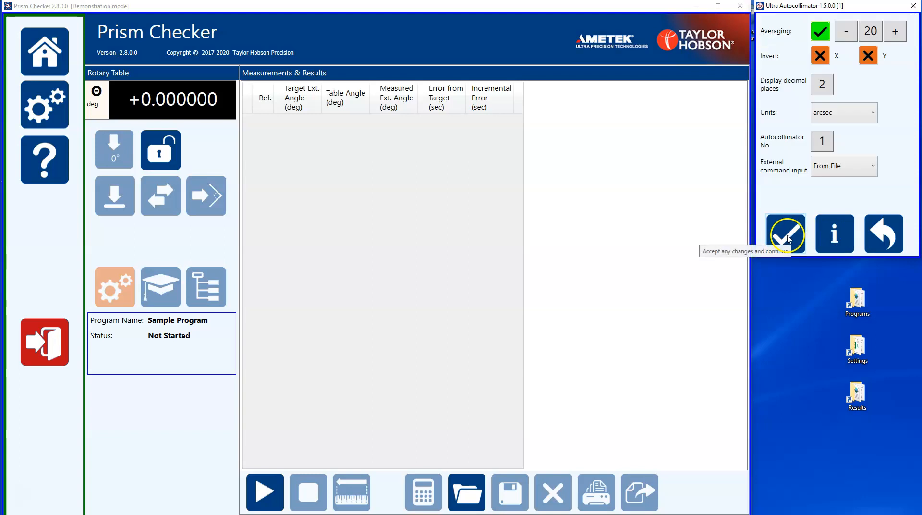
left_click(873, 33)
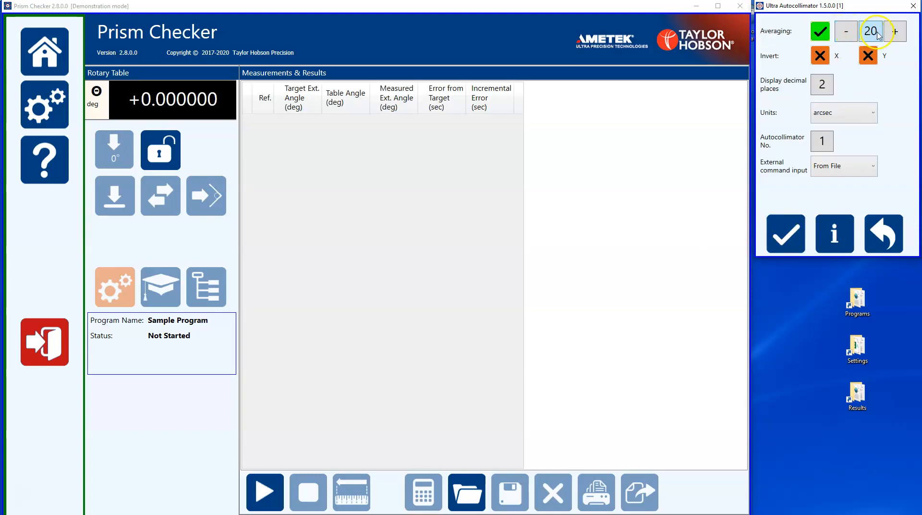
left_click(820, 32)
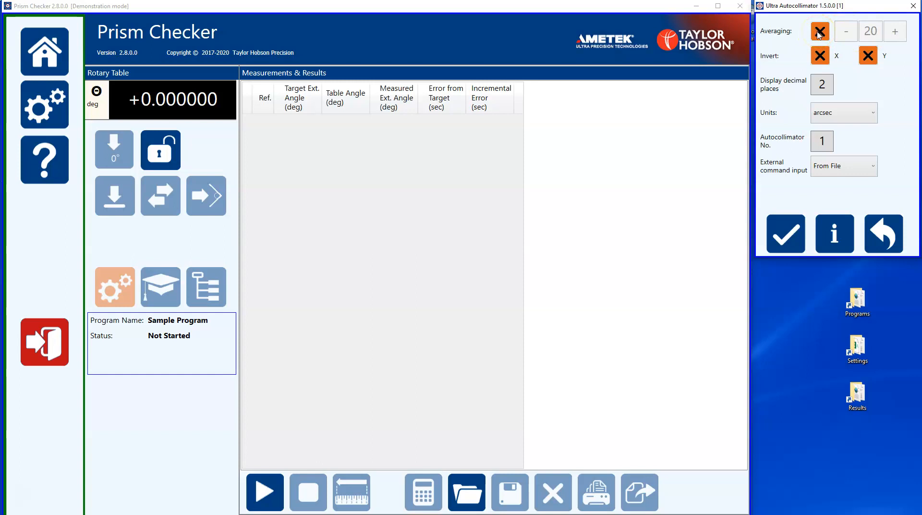
left_click(820, 32)
left_click(874, 32)
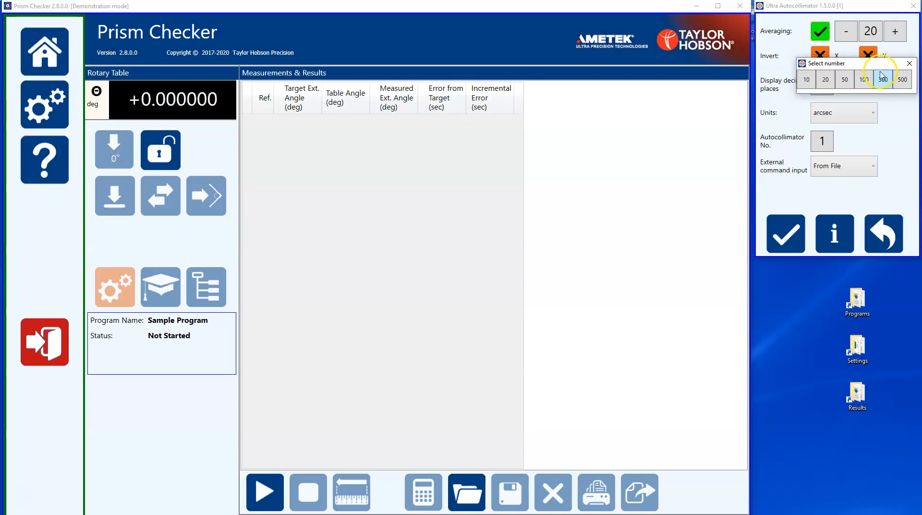
left_click(827, 81)
left_click(811, 83)
left_click(868, 34)
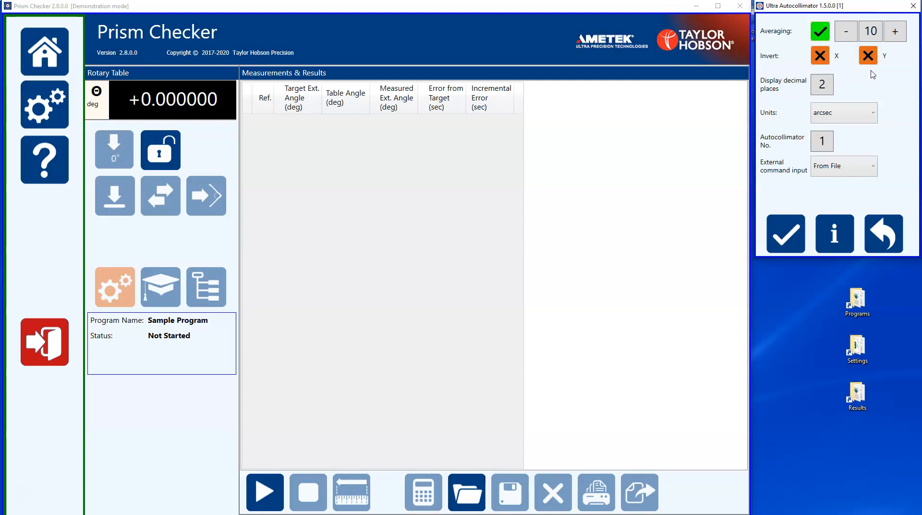
- Turn on inversion of the autocollimator's X axis and select arcsec as the units
left_click(820, 57)
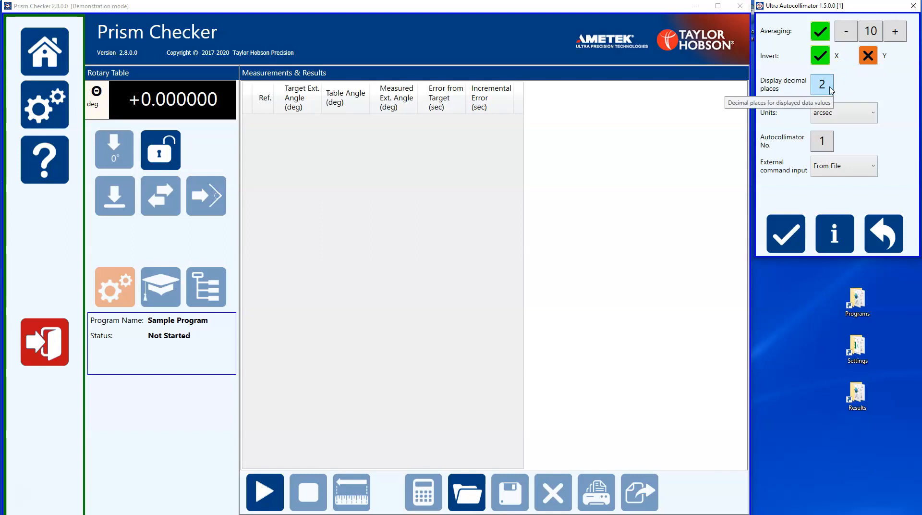
left_click(874, 114)
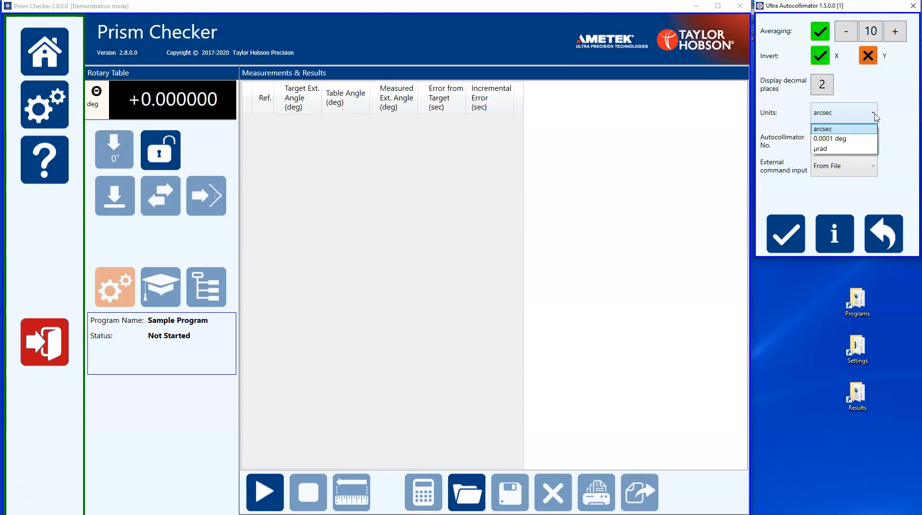
left_click(854, 130)
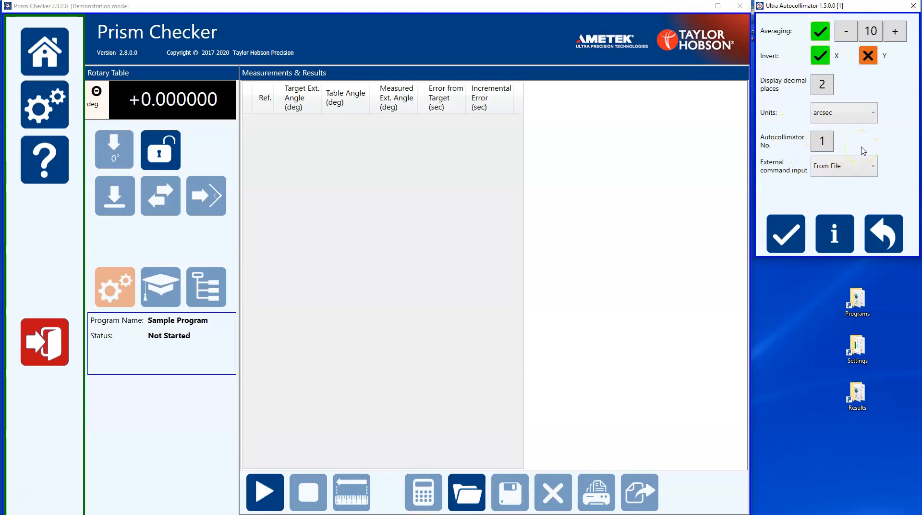
- View the autocollimator's camera and sensor information, and return to the live X and Y display
left_click(834, 235)
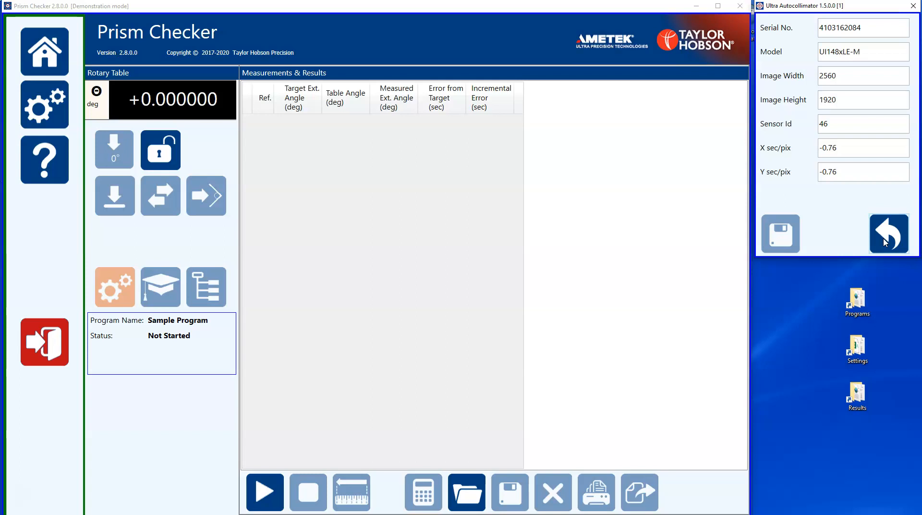
left_click(886, 242)
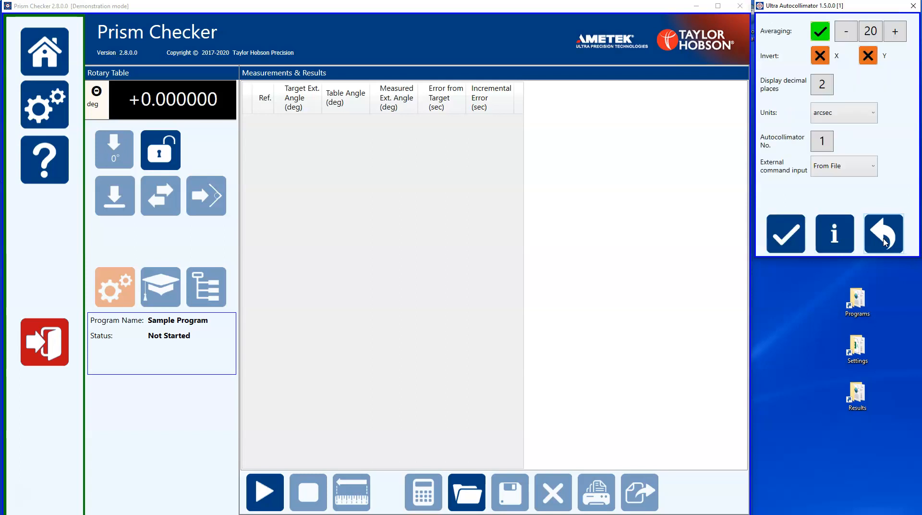
left_click(795, 241)
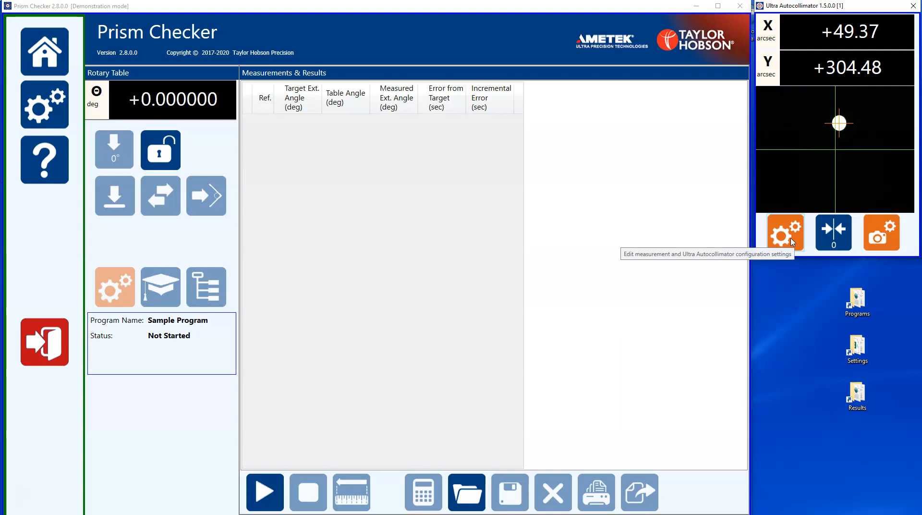
left_click(794, 265)
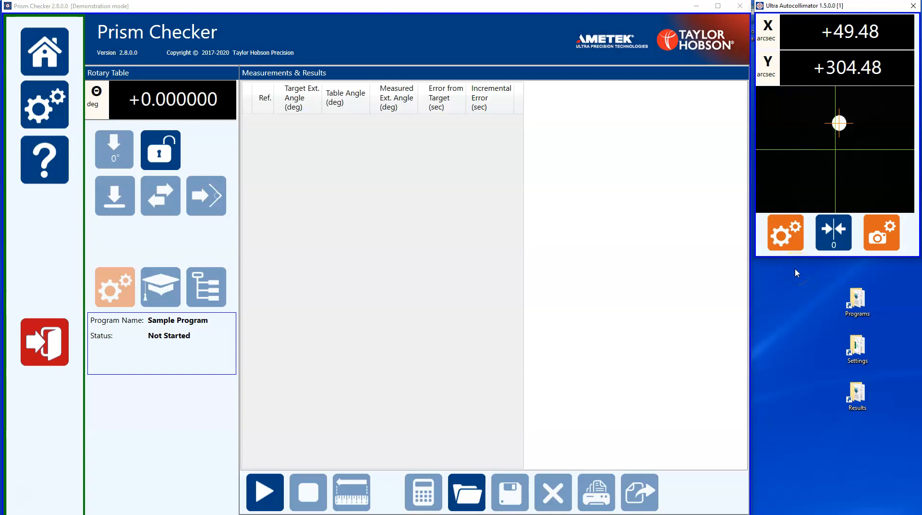
- In the camera brightness settings, set exposure to 151.3 and gain to 25%, with reflectivity at 99.9%
left_click(880, 239)
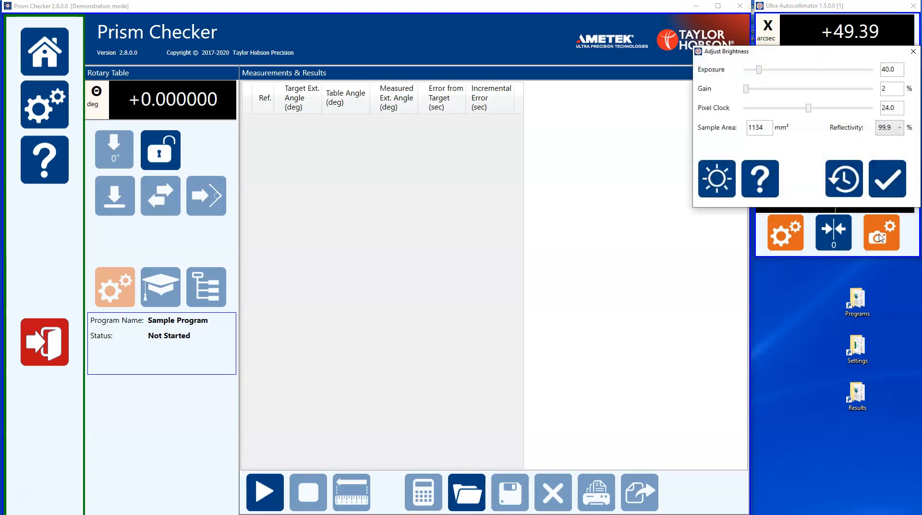
left_click(760, 70)
left_click_drag(763, 70, 803, 70)
left_click_drag(746, 88, 776, 89)
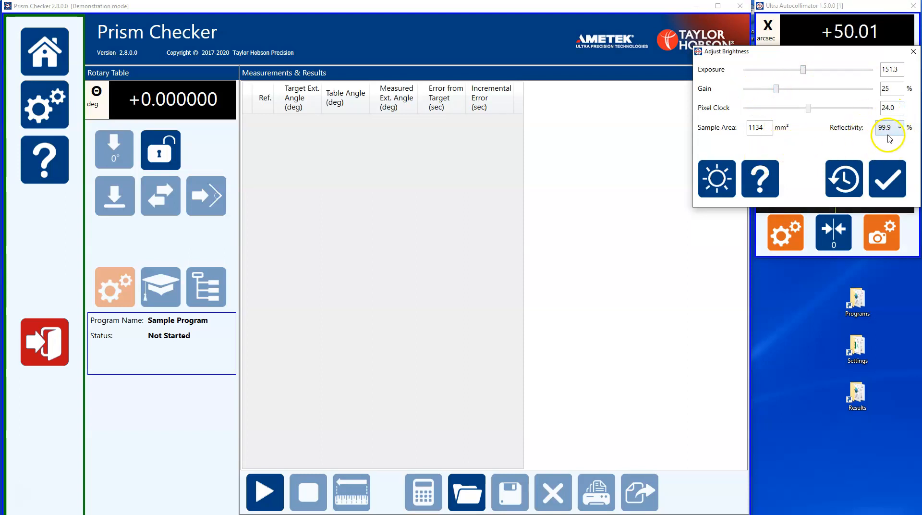
left_click(901, 128)
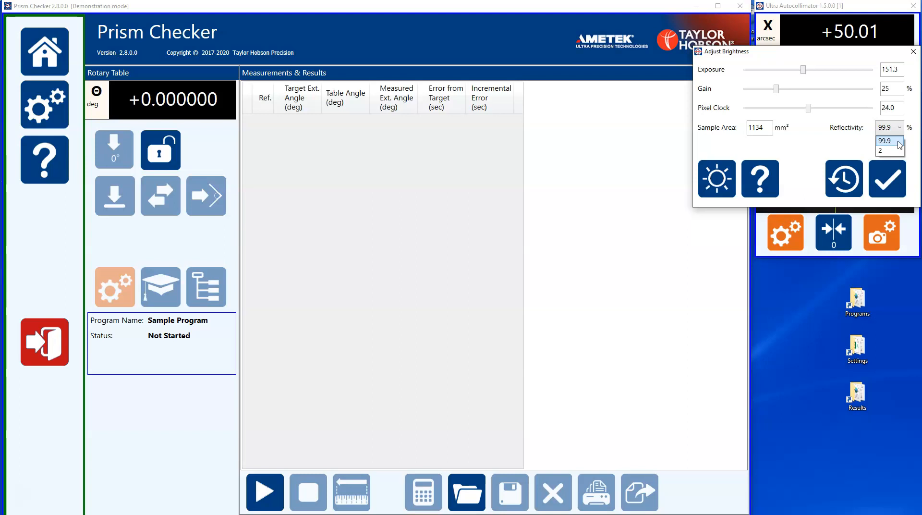
left_click(900, 144)
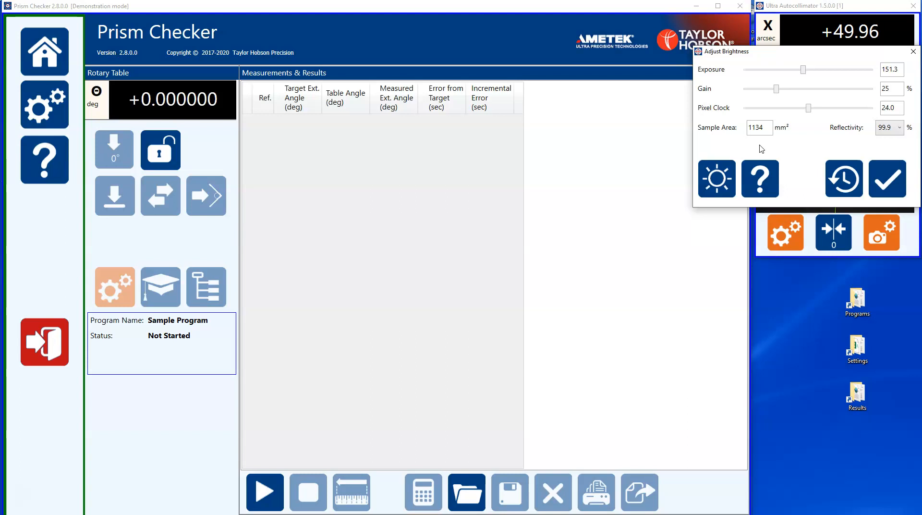
- Run auto brightness with the camera image in view, and accept the resulting brightness settings
left_click_drag(771, 51, 757, 178)
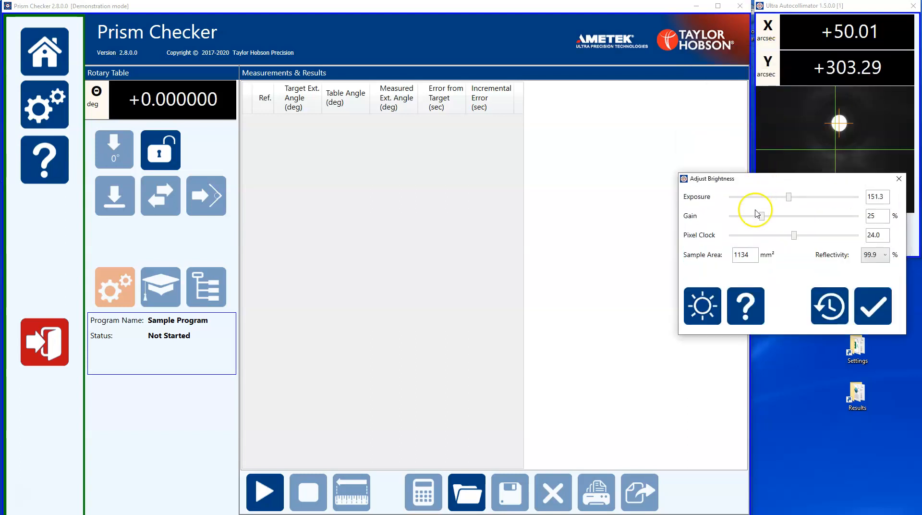
left_click(707, 306)
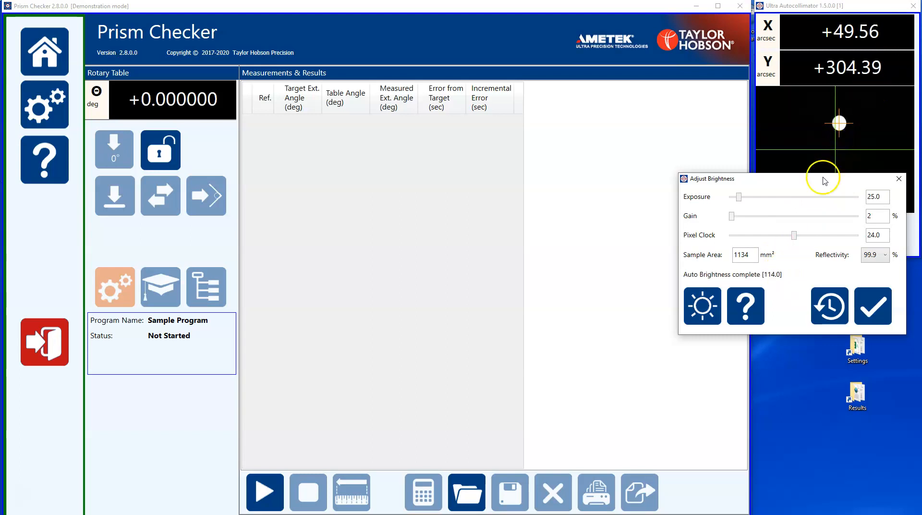
left_click(874, 313)
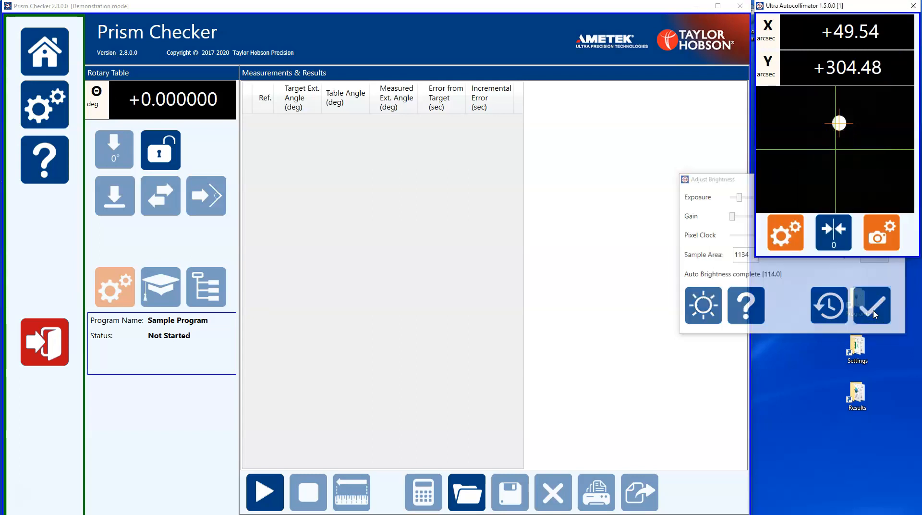